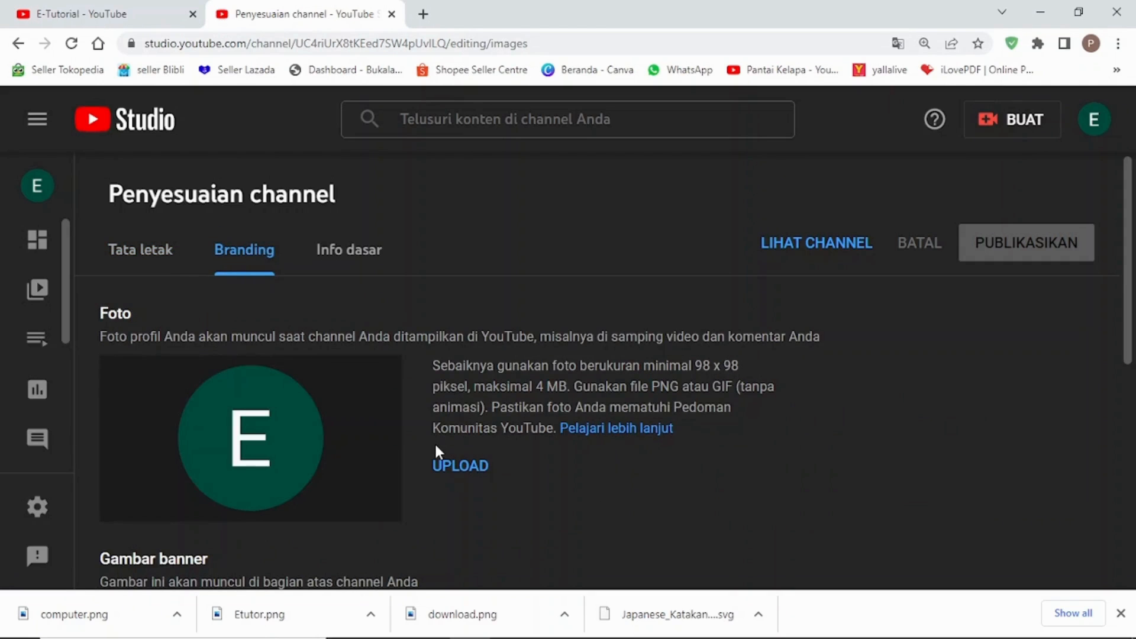
Step: Upload the Etutor image as the channel's profile photo and accept the suggested crop
{"action": "left_click", "coordinate": [456, 467]}
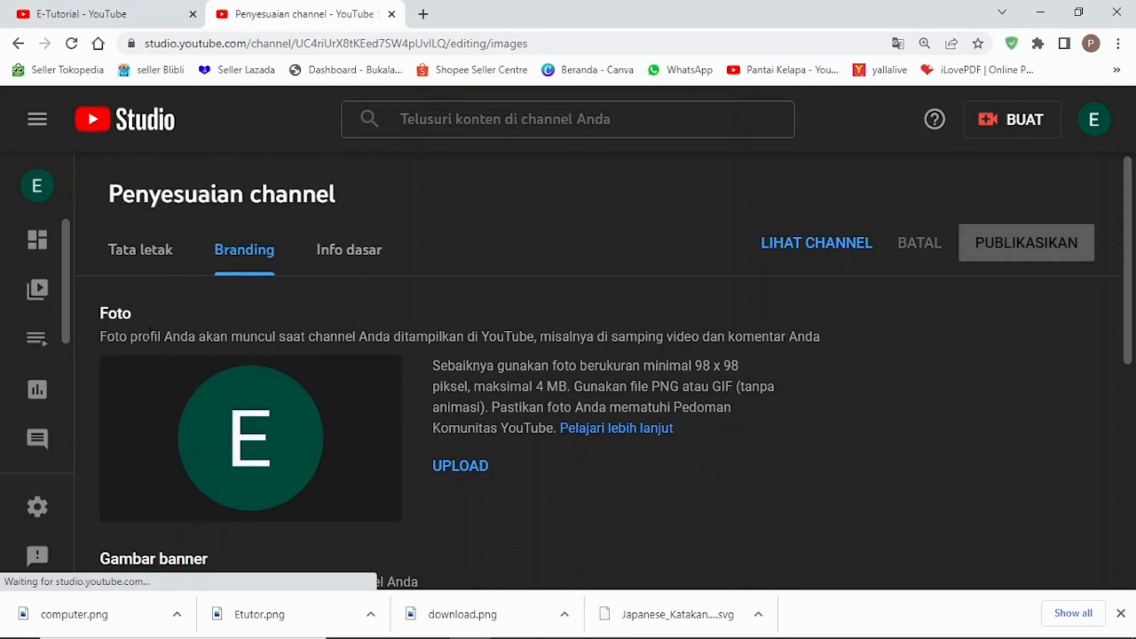
{"action": "left_click", "coordinate": [470, 476]}
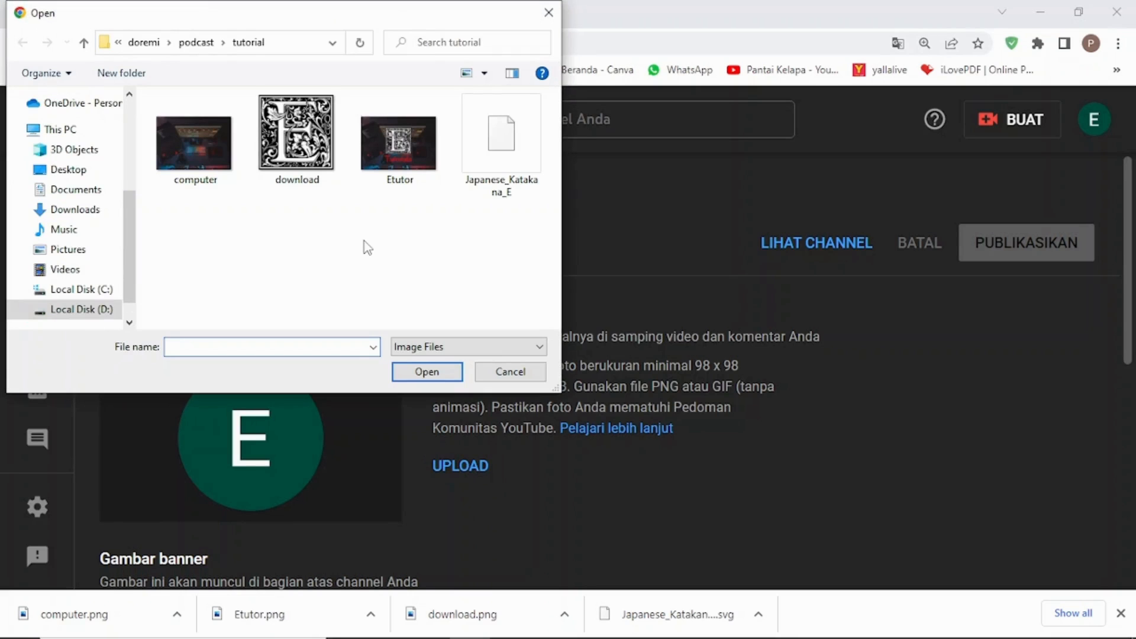
{"action": "double_click", "coordinate": [383, 155]}
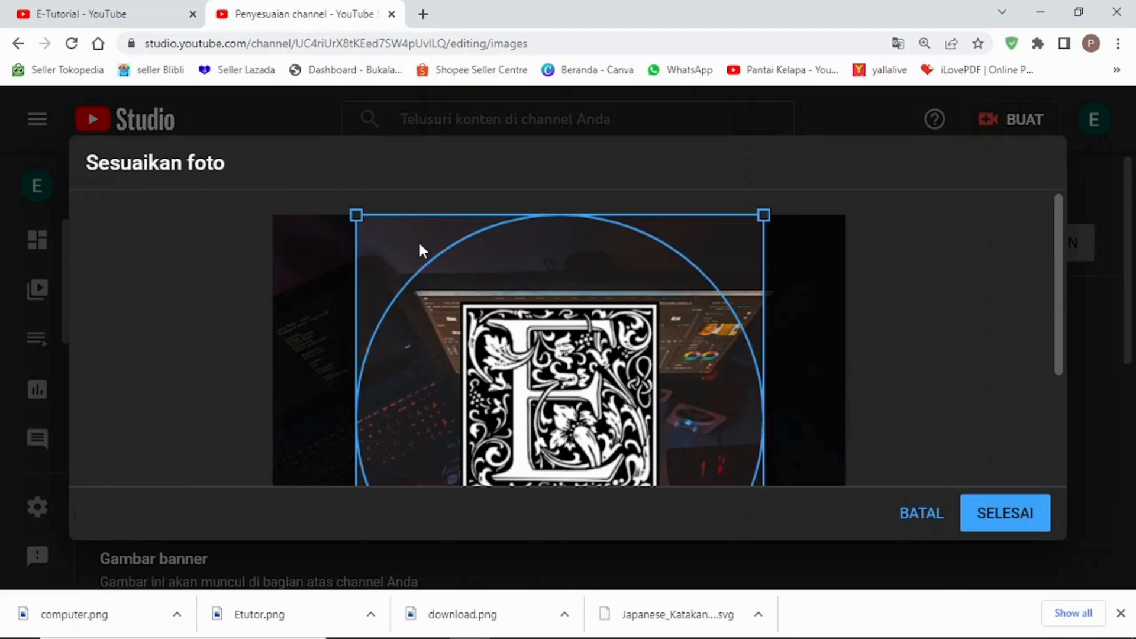
{"action": "scroll", "coordinate": [604, 337], "scroll_direction": "down", "scroll_amount": 3}
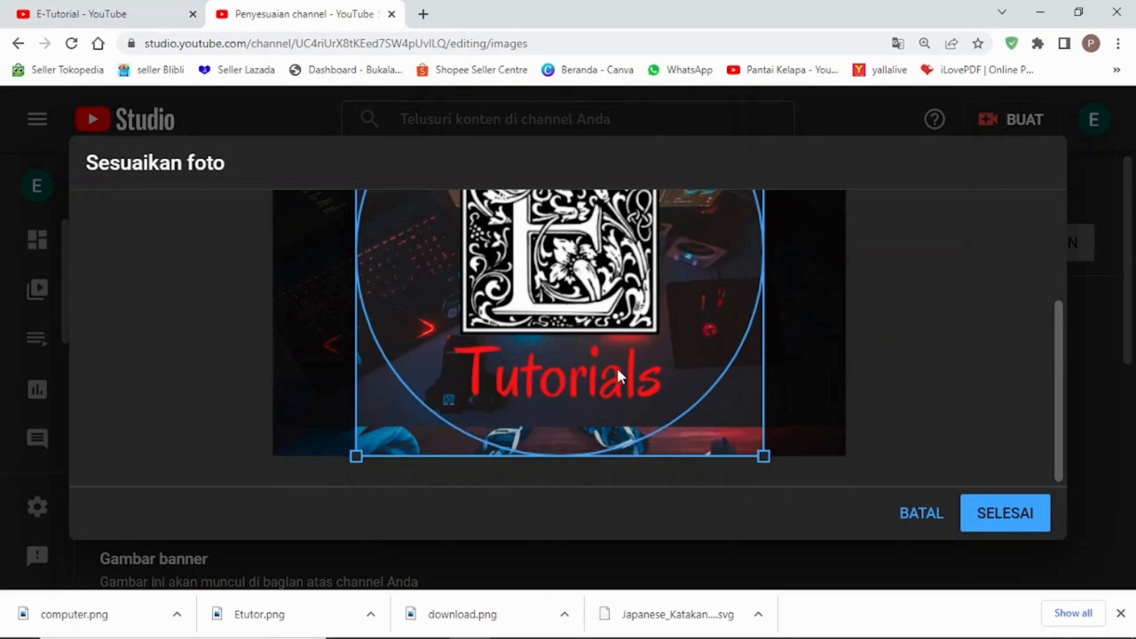
{"action": "left_click", "coordinate": [997, 516]}
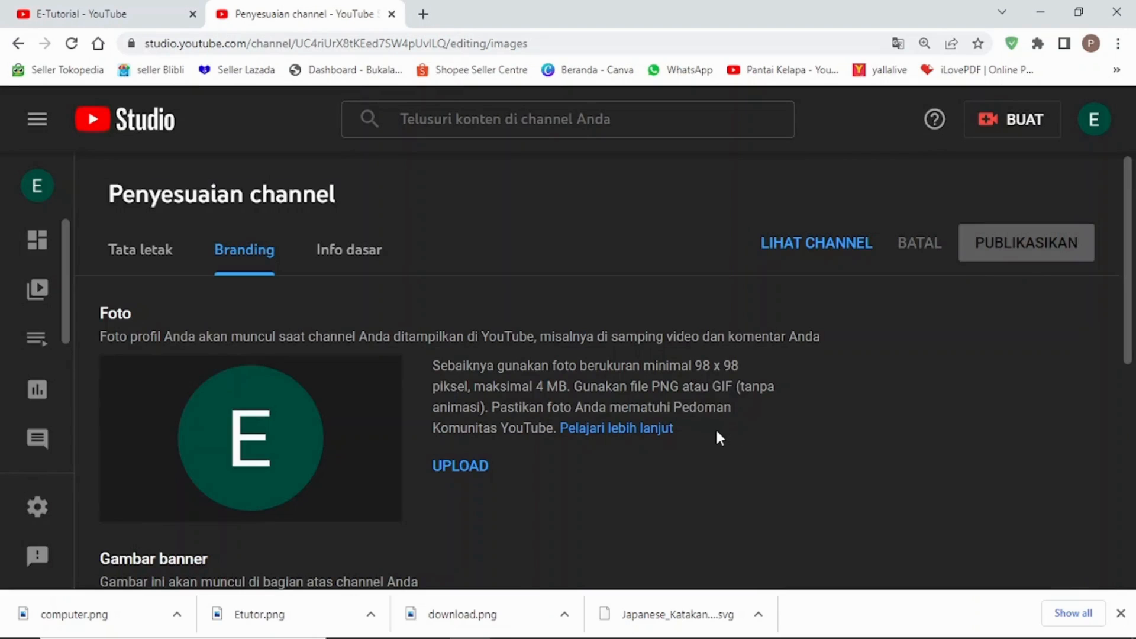
Step: Upload the computer image as the channel banner, moving the crop area down so the keyboard is visible on all devices
{"action": "scroll", "coordinate": [718, 436], "scroll_direction": "down", "scroll_amount": 4}
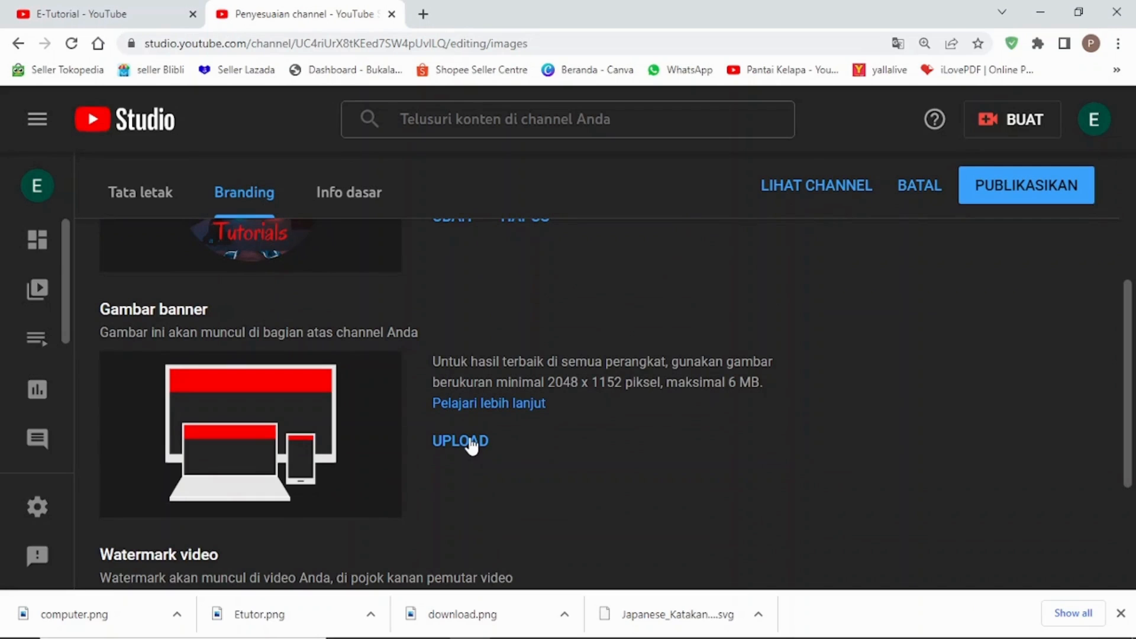
{"action": "left_click", "coordinate": [465, 436]}
{"action": "left_click", "coordinate": [464, 439]}
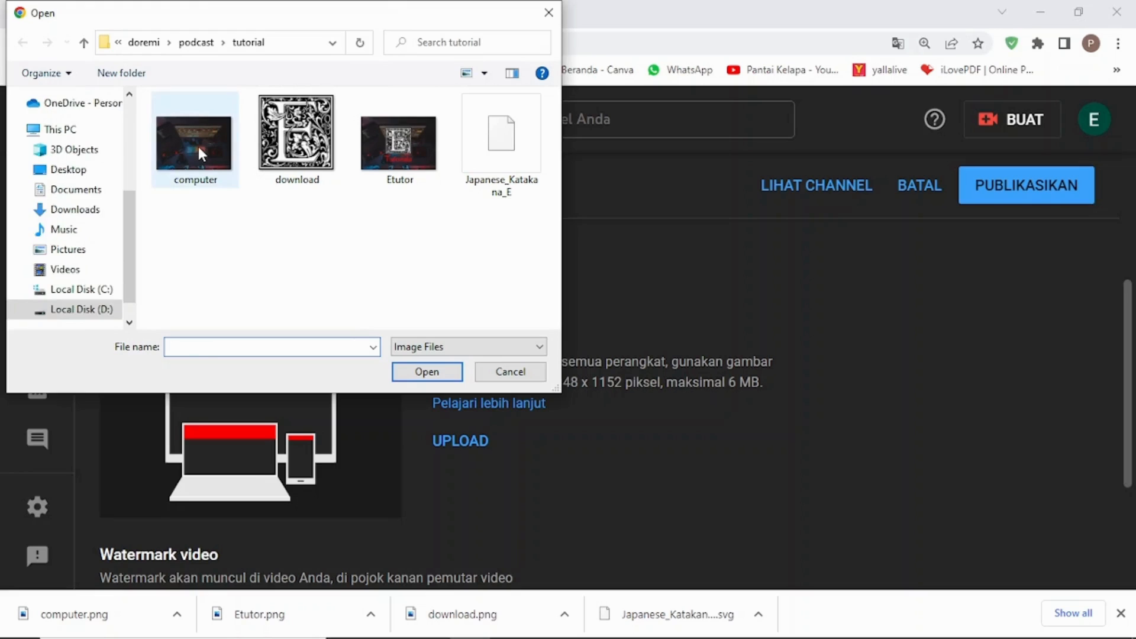
{"action": "double_click", "coordinate": [197, 144]}
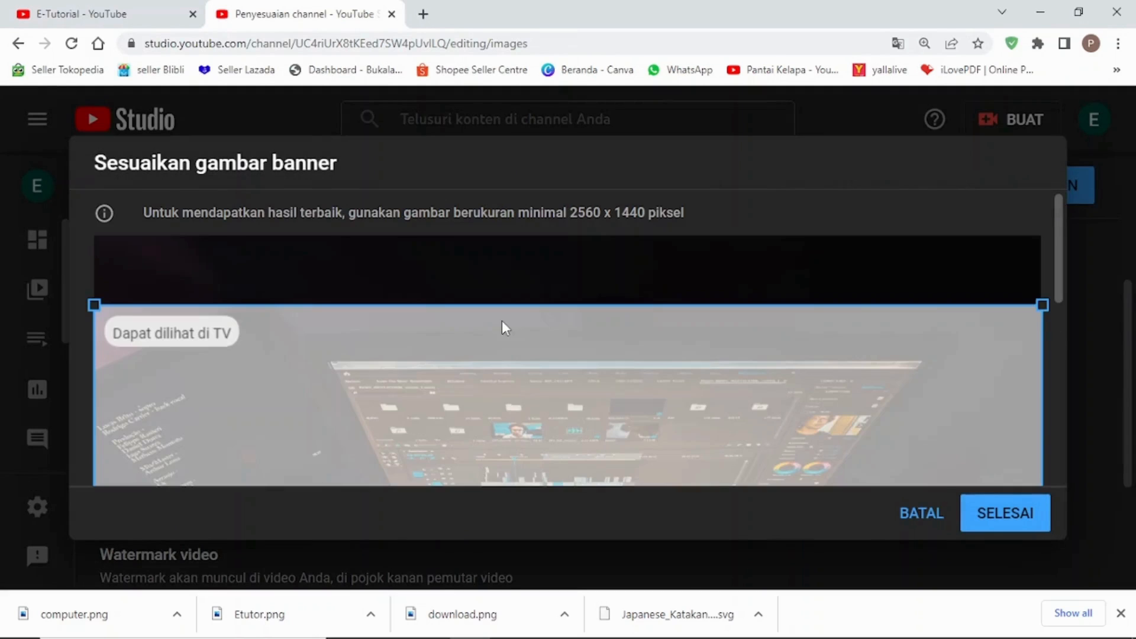
{"action": "scroll", "coordinate": [599, 360], "scroll_direction": "down", "scroll_amount": 5}
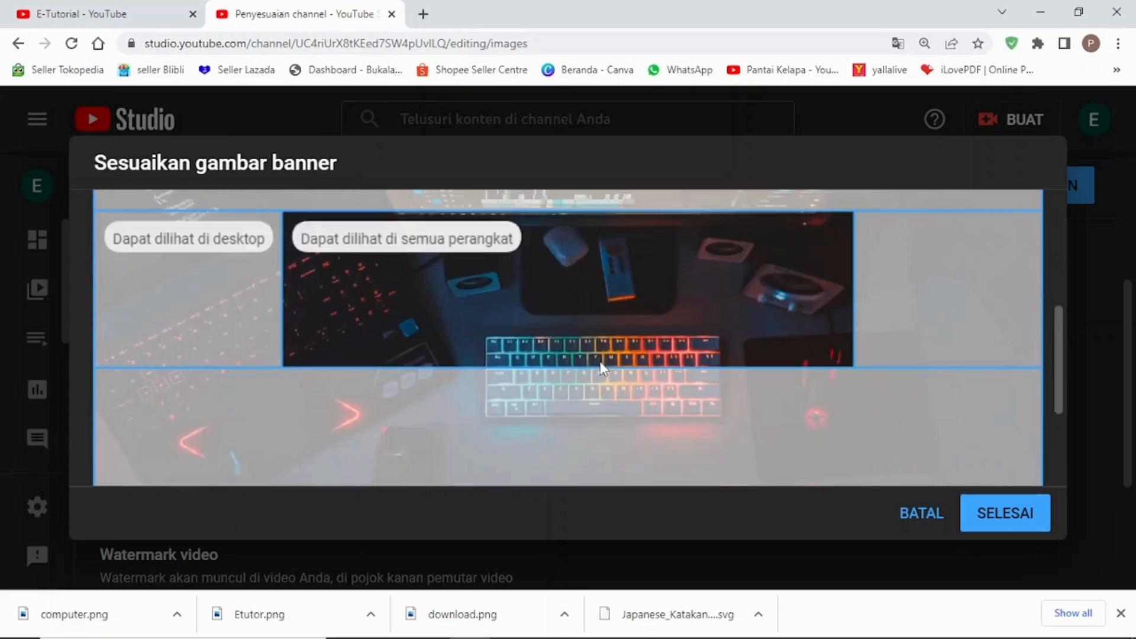
{"action": "scroll", "coordinate": [599, 360], "scroll_direction": "up", "scroll_amount": 2}
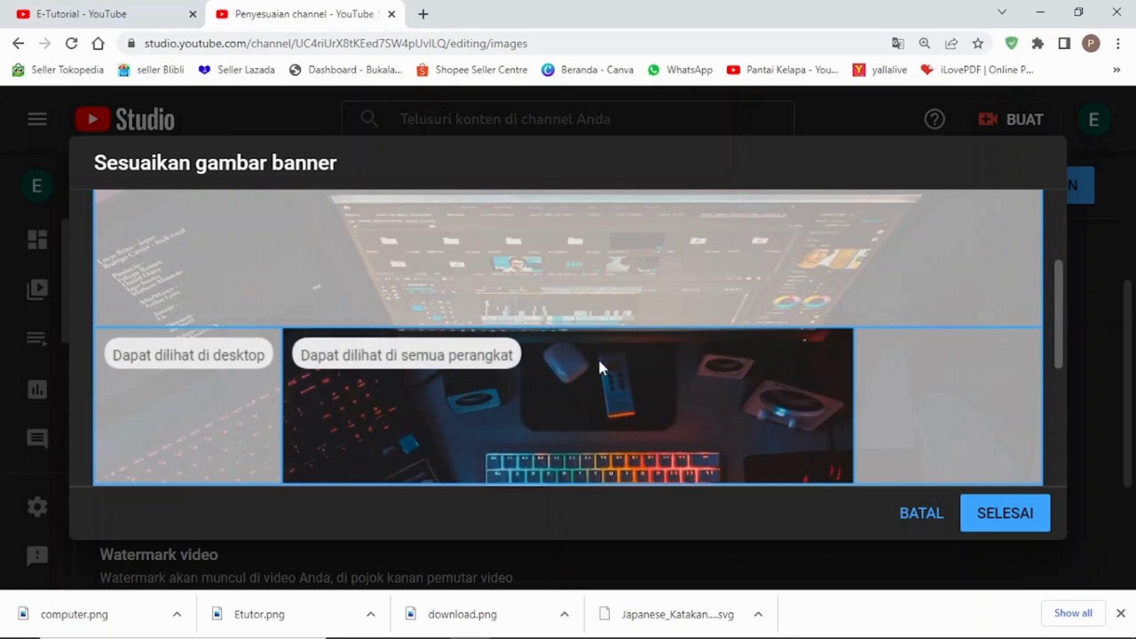
{"action": "left_click_drag", "start_coordinate": [599, 360], "coordinate": [693, 379]}
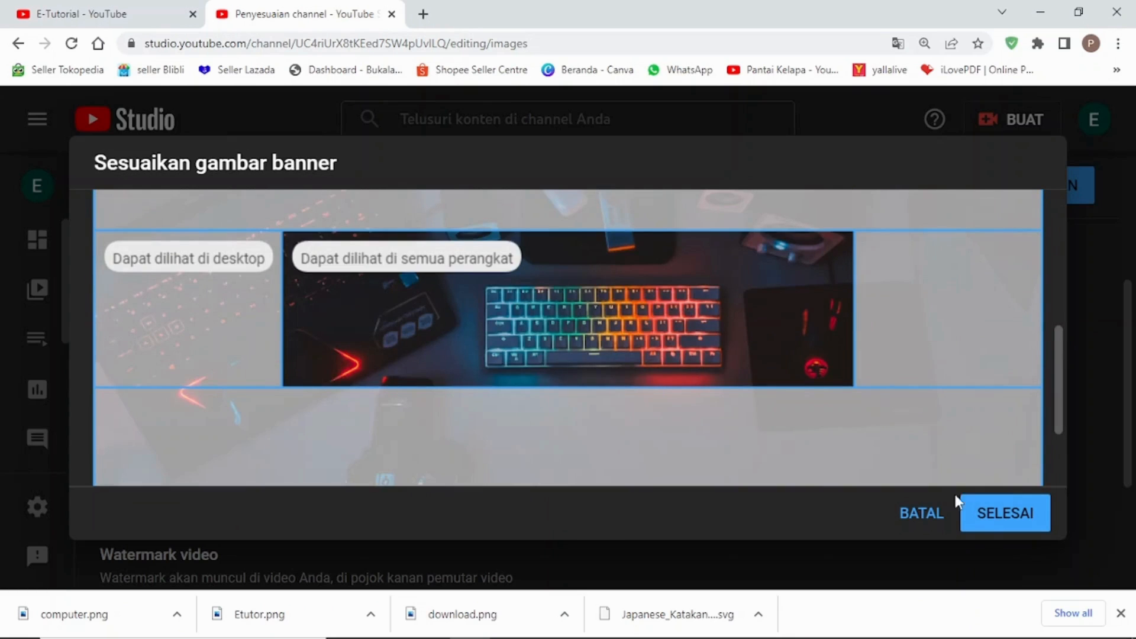
{"action": "left_click", "coordinate": [987, 514]}
{"action": "left_click", "coordinate": [1000, 519]}
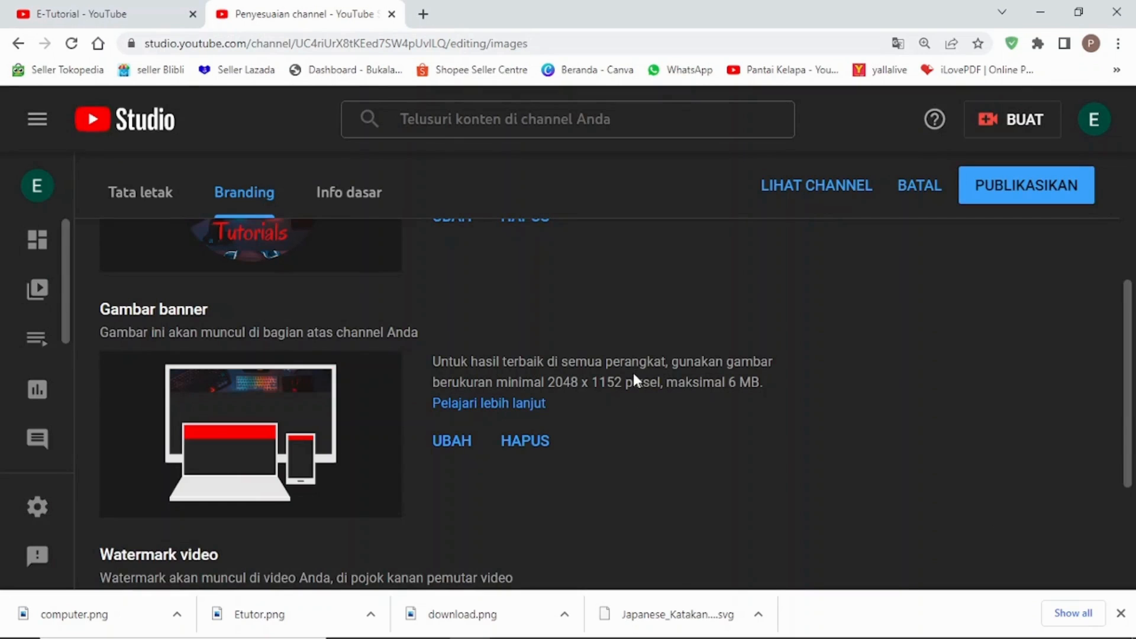
Step: Upload the Japanese_Katakana_E image as the video watermark and accept its full crop
{"action": "scroll", "coordinate": [633, 376], "scroll_direction": "down", "scroll_amount": 3}
{"action": "scroll", "coordinate": [623, 369], "scroll_direction": "down", "scroll_amount": 1}
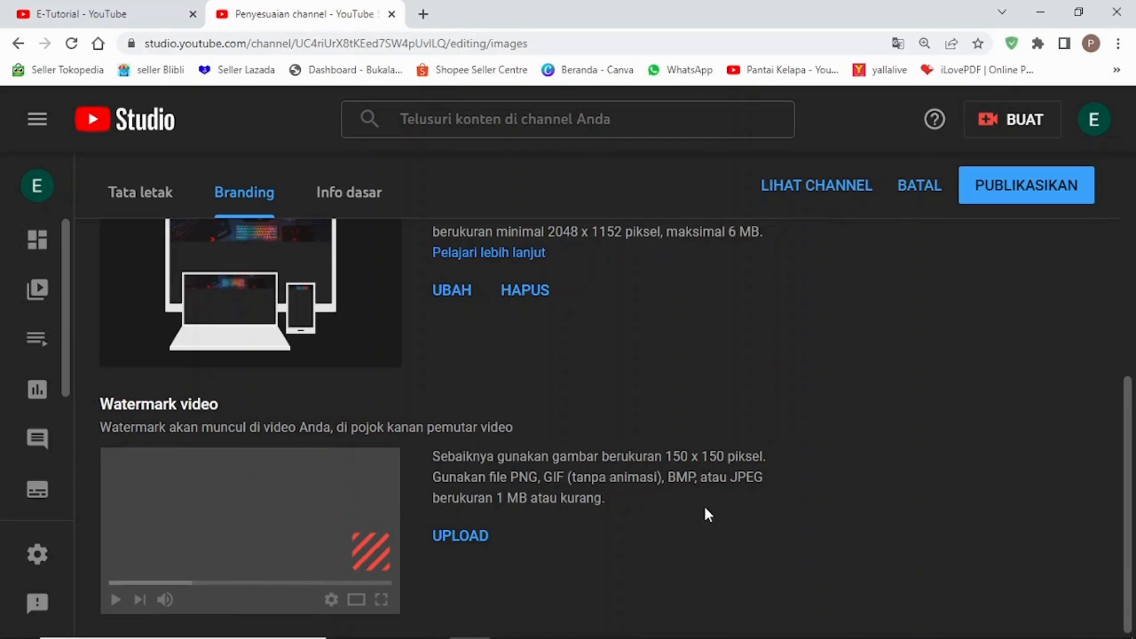
{"action": "mouse_move", "coordinate": [550, 638]}
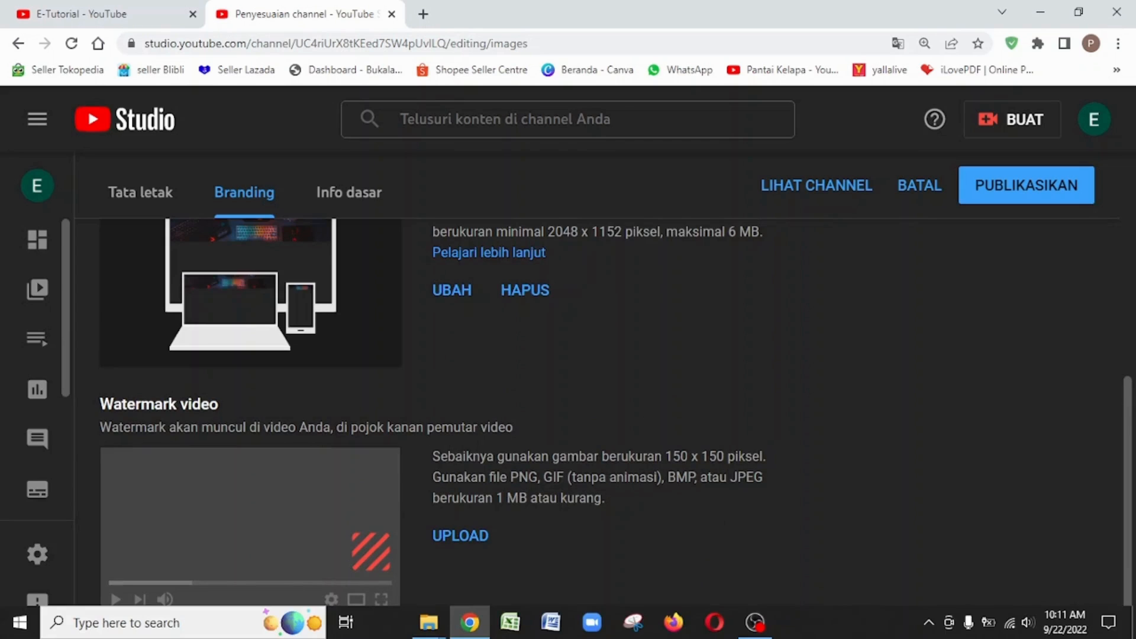
{"action": "left_click", "coordinate": [465, 543]}
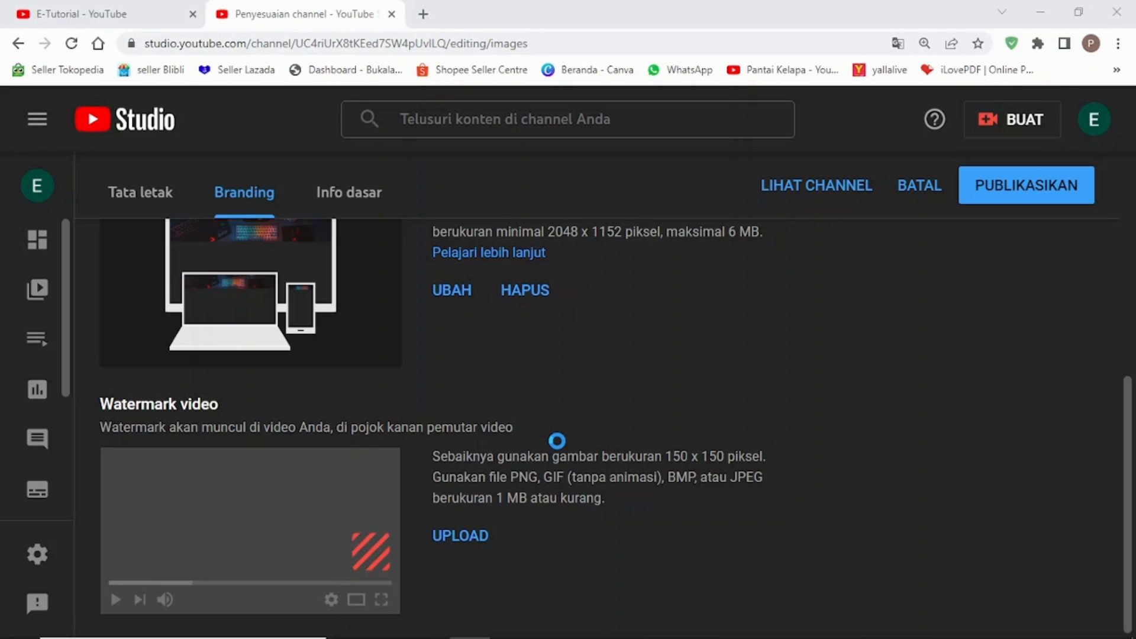
{"action": "left_click", "coordinate": [502, 162]}
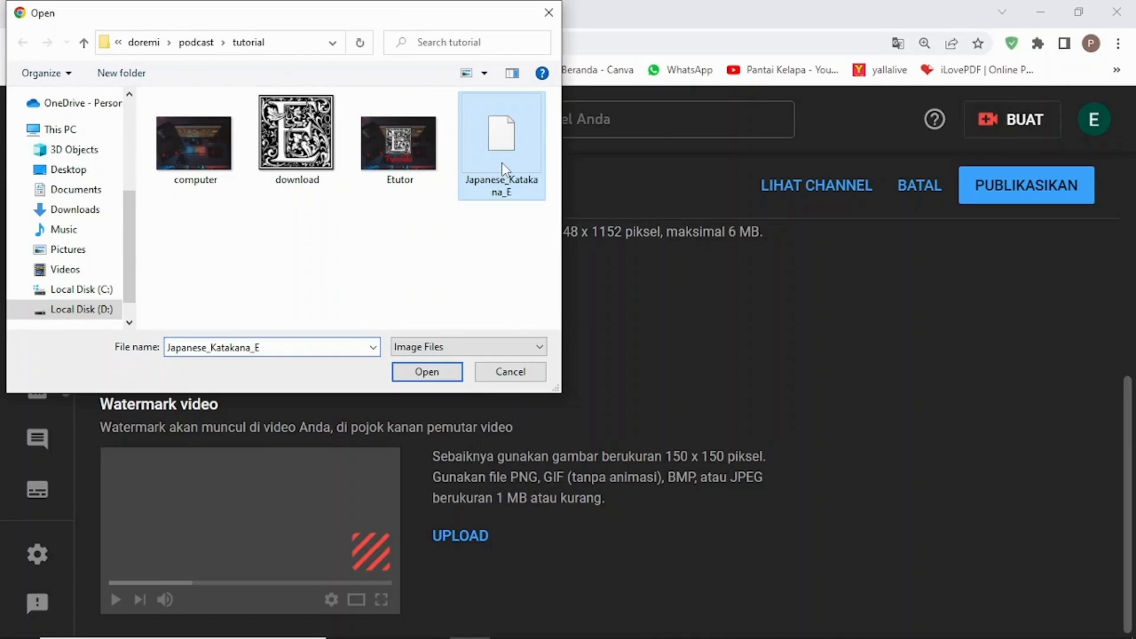
{"action": "double_click", "coordinate": [502, 162]}
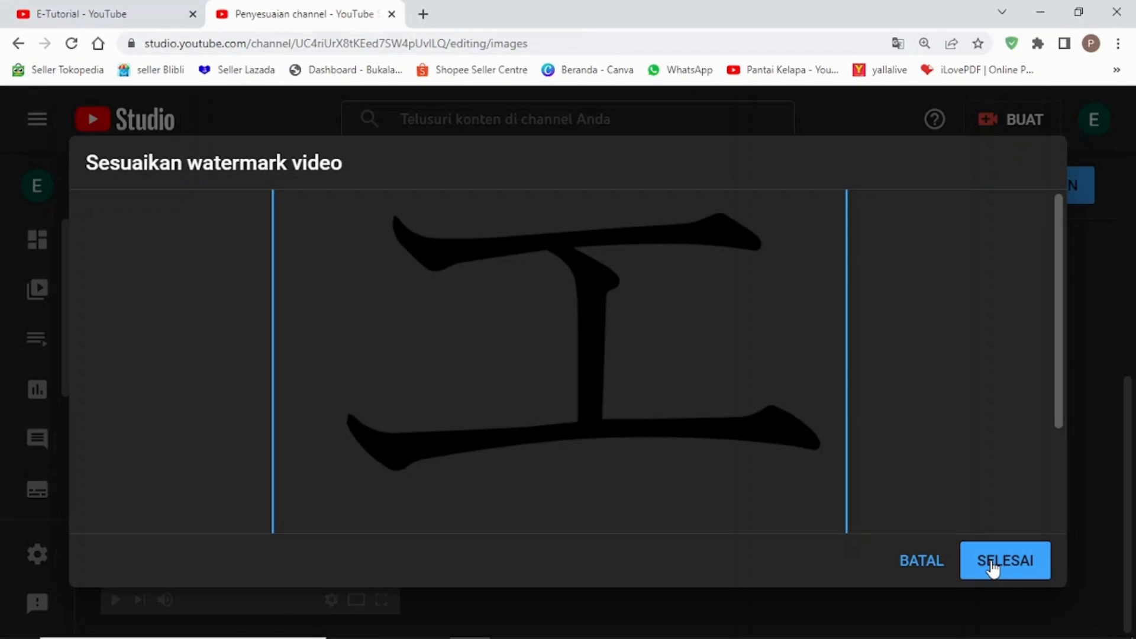
{"action": "left_click", "coordinate": [993, 567]}
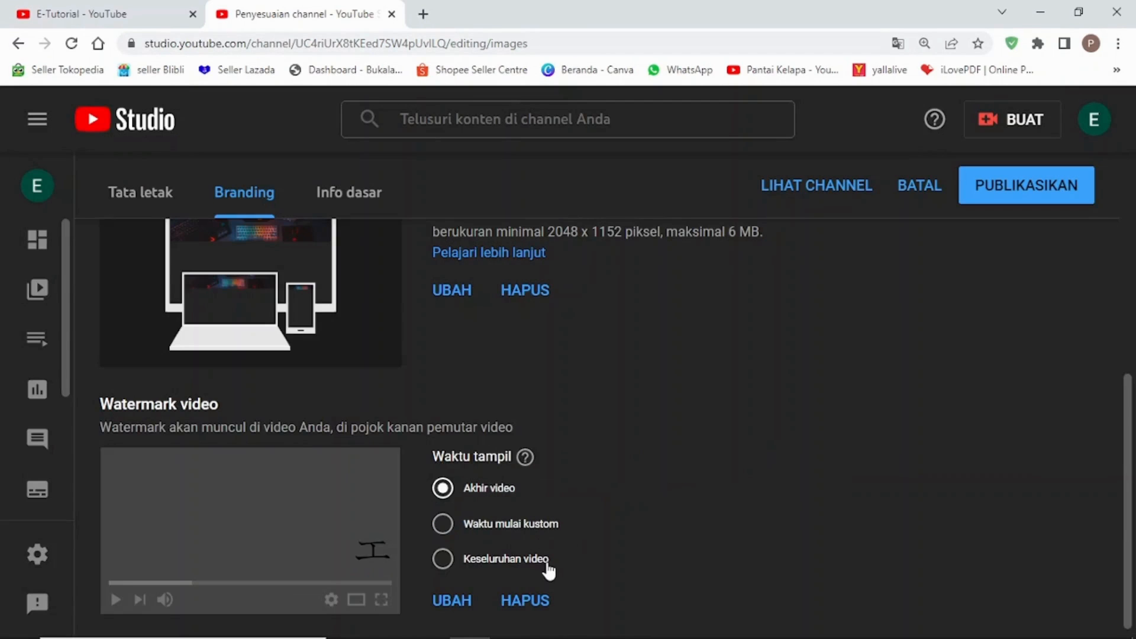
Step: Set the watermark's display time to the entire video (Keseluruhan video) and review the profile photo, banner and watermark
{"action": "left_click", "coordinate": [500, 563]}
{"action": "scroll", "coordinate": [645, 547], "scroll_direction": "down", "scroll_amount": 1}
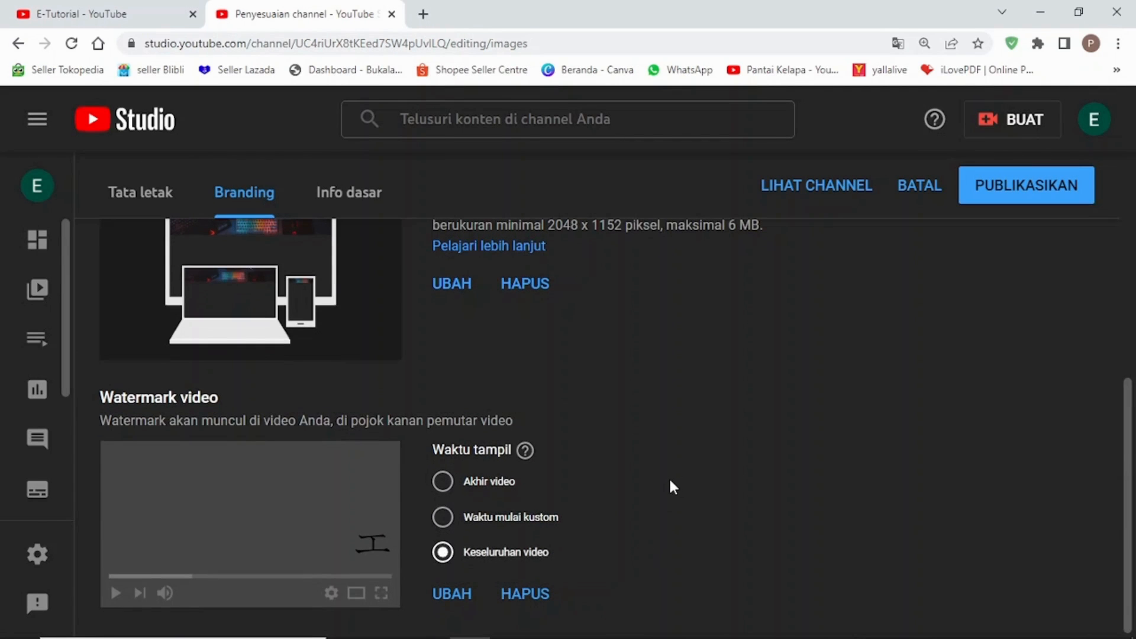
{"action": "scroll", "coordinate": [670, 481], "scroll_direction": "up", "scroll_amount": 8}
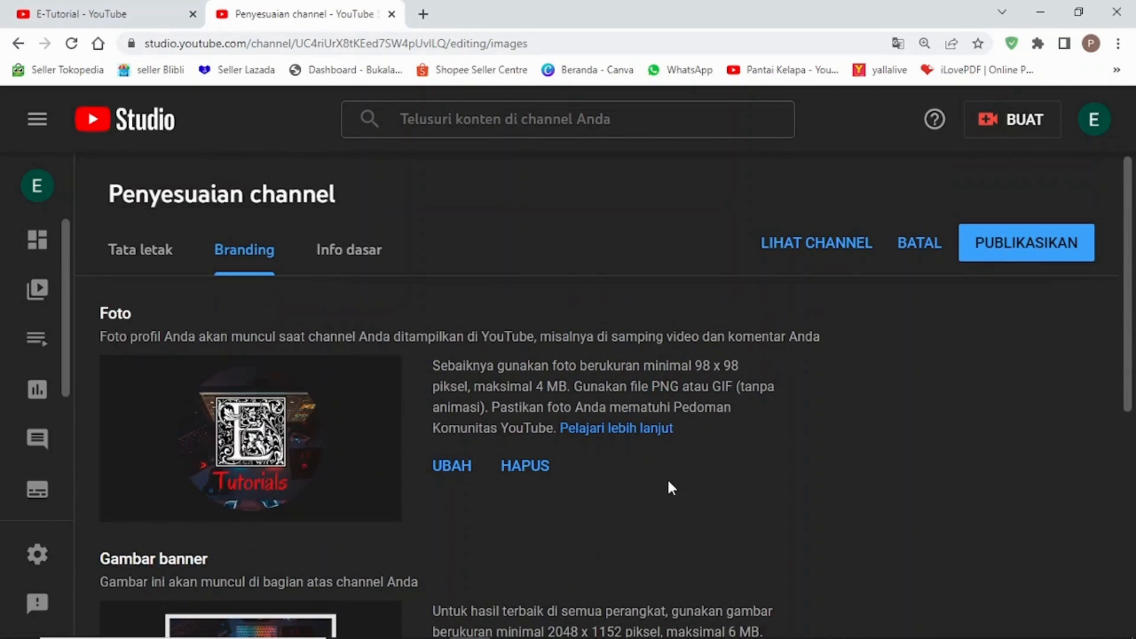
{"action": "scroll", "coordinate": [668, 483], "scroll_direction": "down", "scroll_amount": 5}
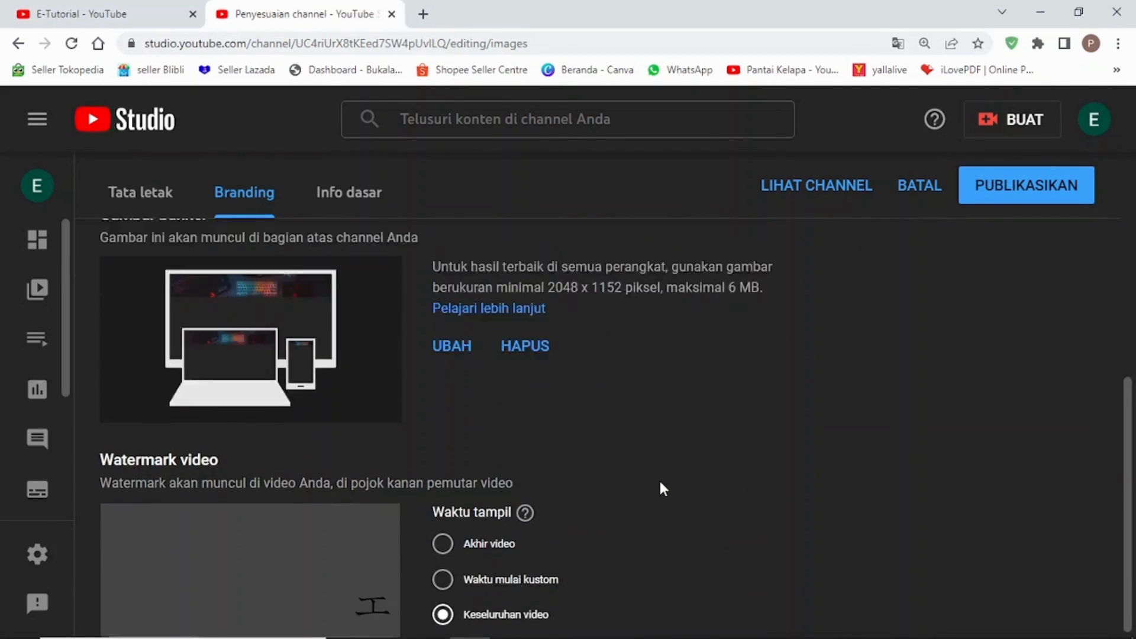
{"action": "scroll", "coordinate": [661, 485], "scroll_direction": "up", "scroll_amount": 5}
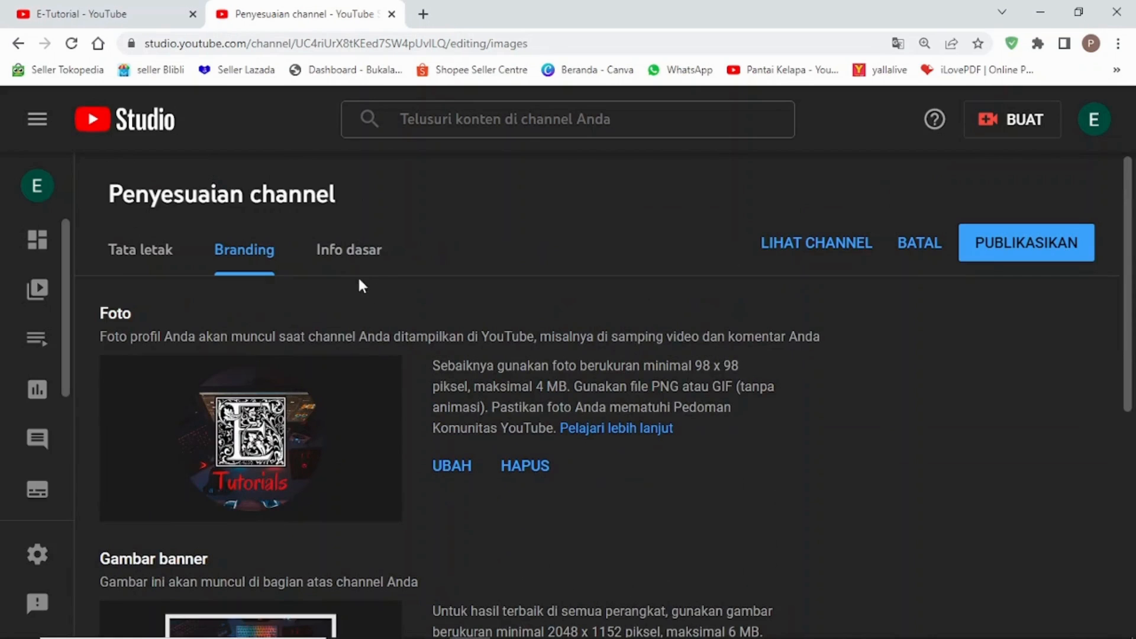
Step: Enter "Semua bisa Belajar Di Sini" as the channel description in the basic info
{"action": "left_click", "coordinate": [339, 250]}
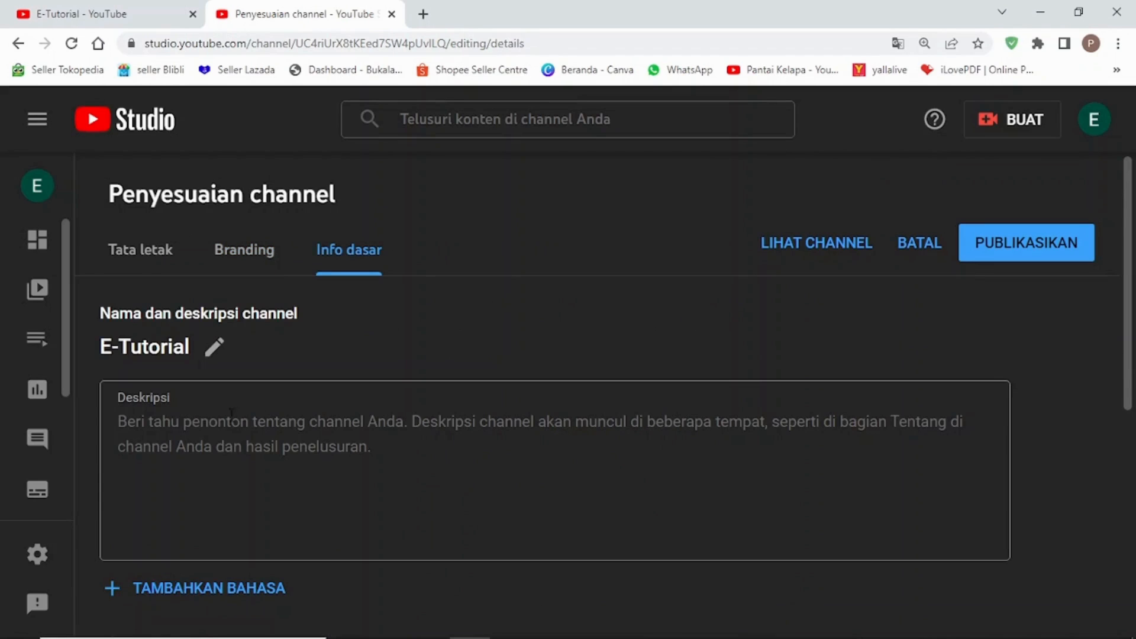
{"action": "left_click", "coordinate": [226, 422]}
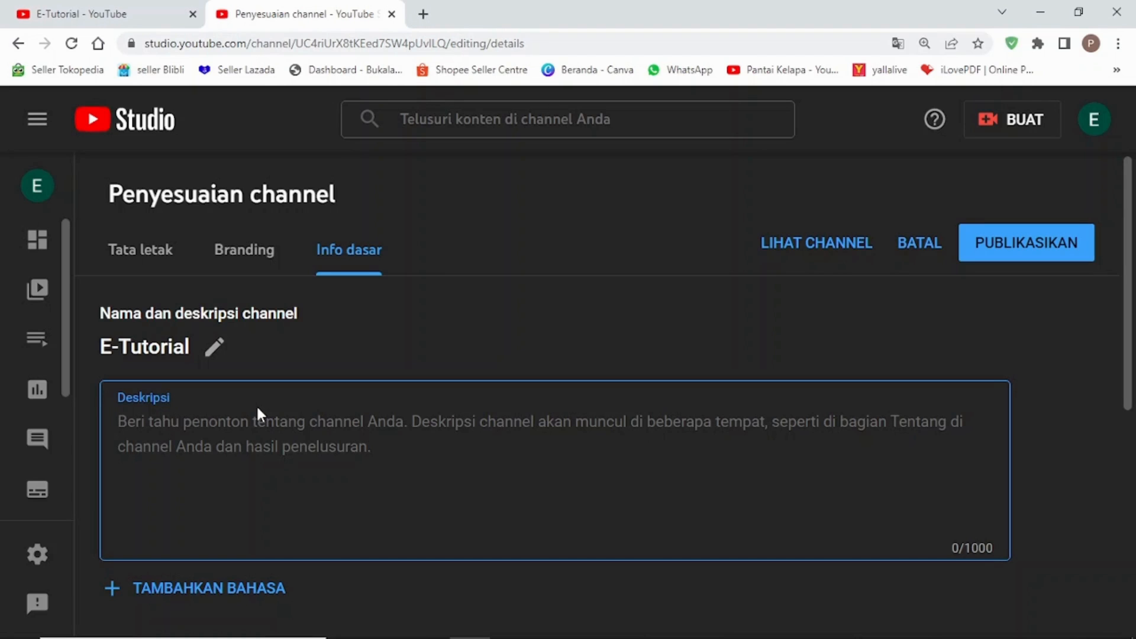
{"action": "type", "text": "Semua"}
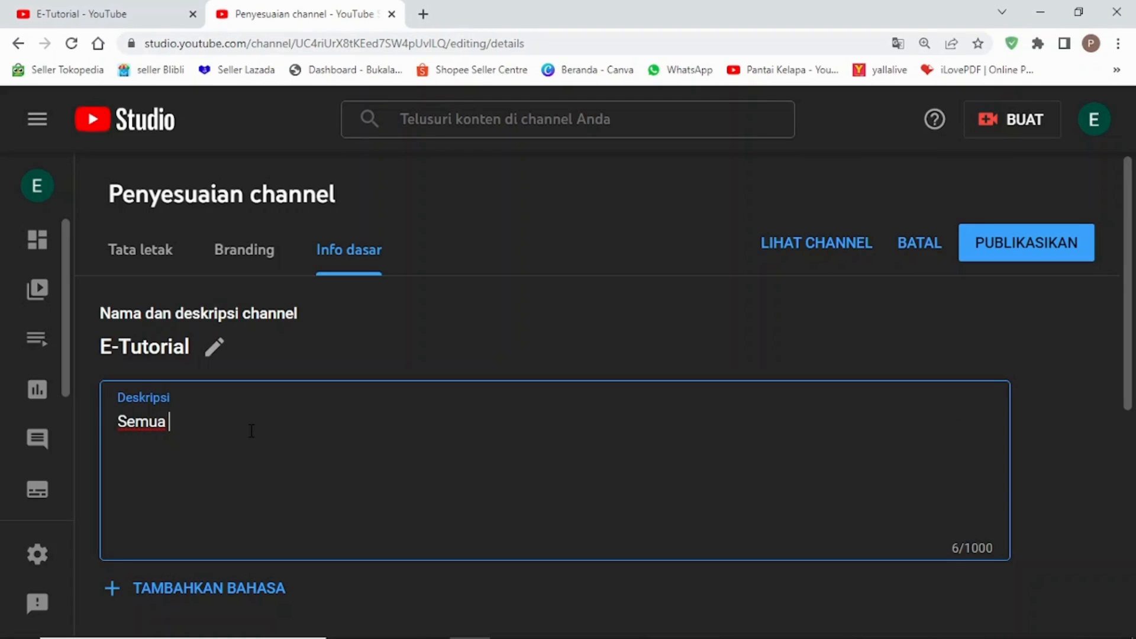
{"action": "type", "text": "bisa"}
{"action": "type", "text": "Belajar"}
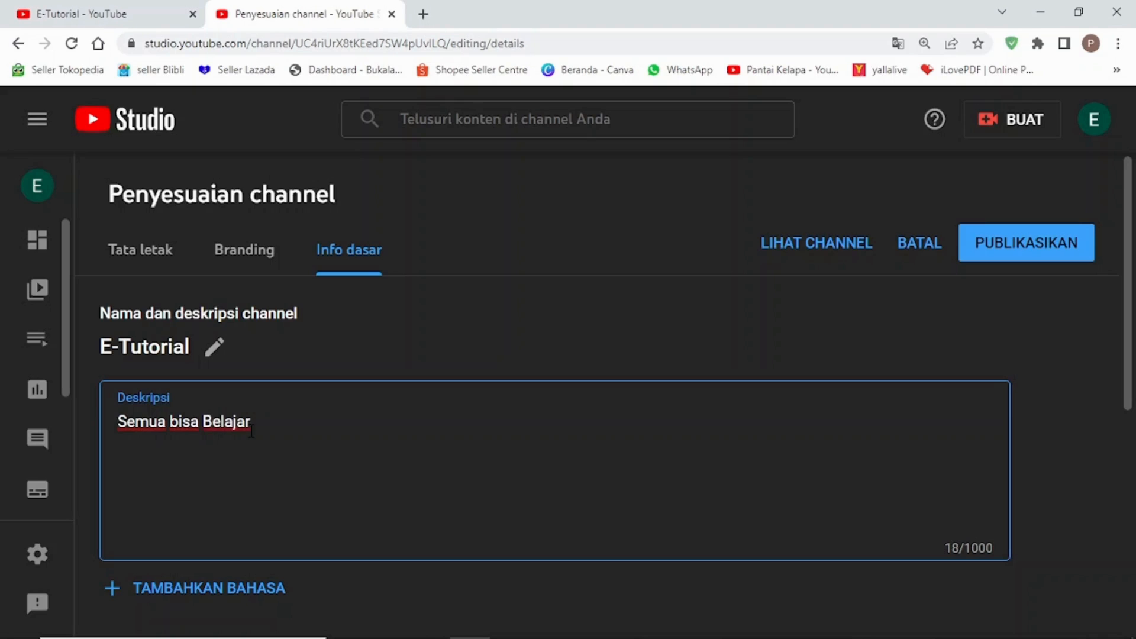
{"action": "type", "text": " Di Sini"}
Step: Look over the remaining basic info and the layout settings, and publish the channel customization changes
{"action": "scroll", "coordinate": [351, 446], "scroll_direction": "down", "scroll_amount": 4}
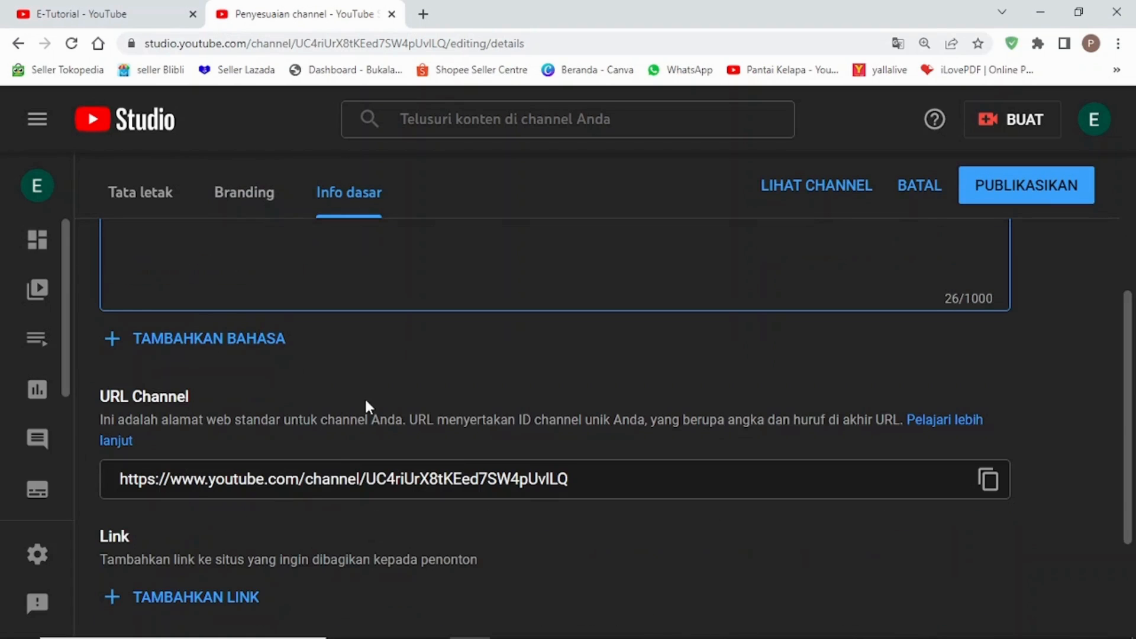
{"action": "scroll", "coordinate": [377, 388], "scroll_direction": "down", "scroll_amount": 3}
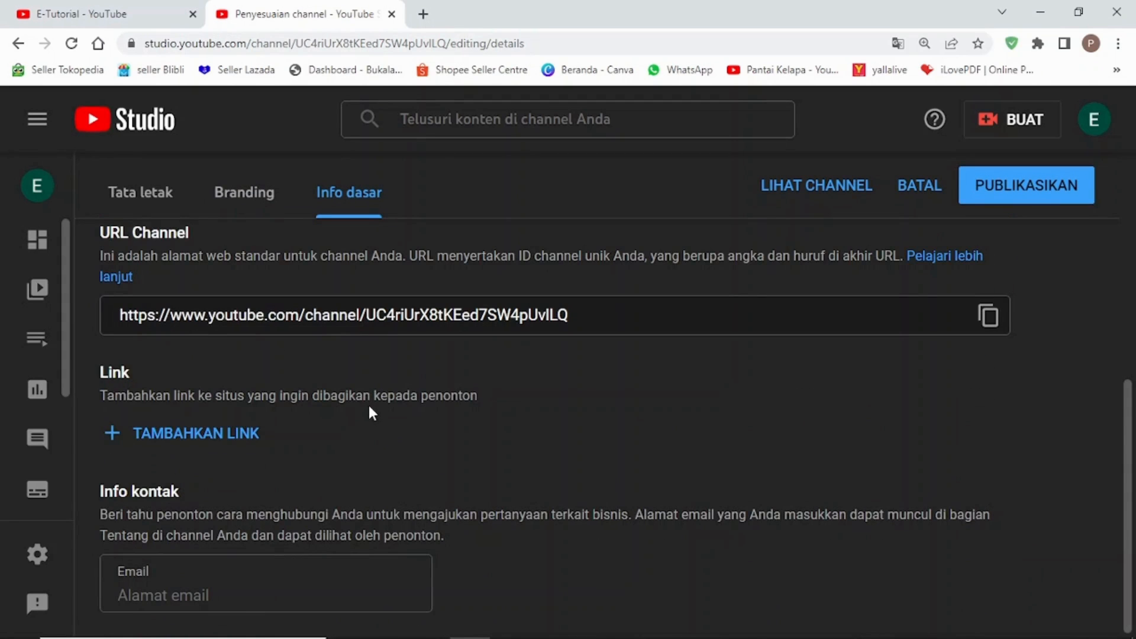
{"action": "scroll", "coordinate": [361, 403], "scroll_direction": "up", "scroll_amount": 6}
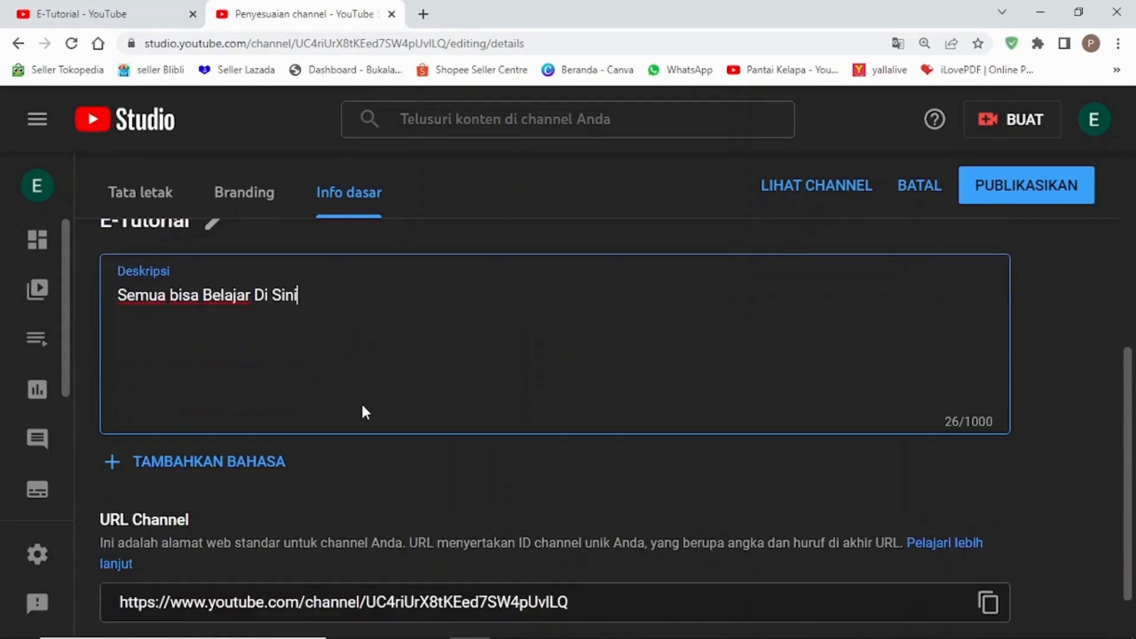
{"action": "scroll", "coordinate": [361, 409], "scroll_direction": "down", "scroll_amount": 3}
{"action": "scroll", "coordinate": [361, 397], "scroll_direction": "down", "scroll_amount": 3}
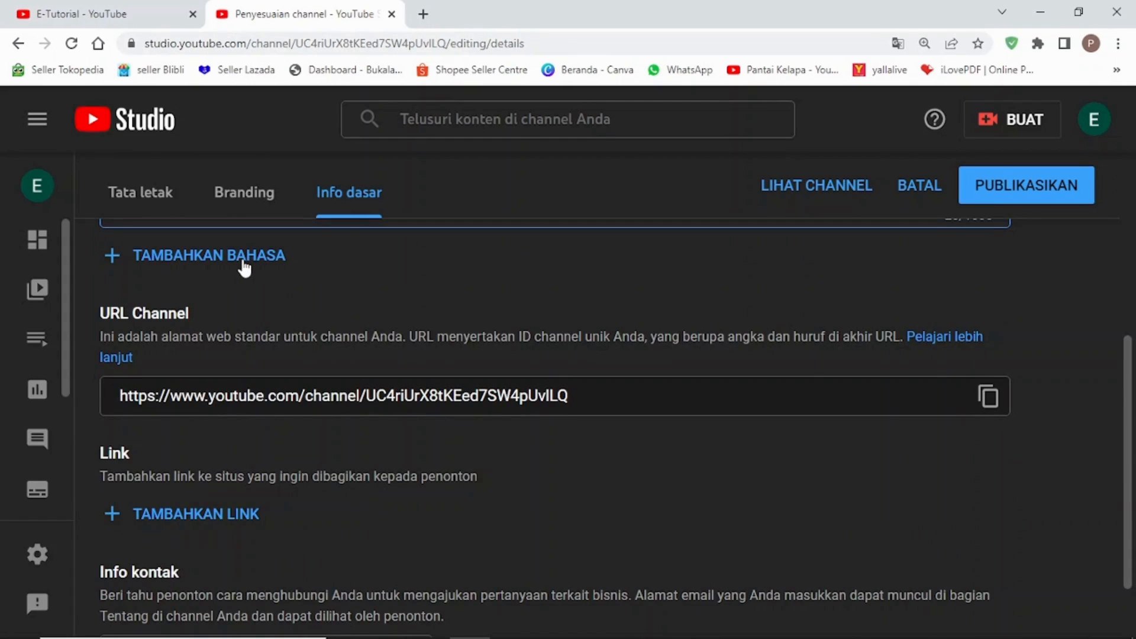
{"action": "scroll", "coordinate": [450, 313], "scroll_direction": "down", "scroll_amount": 1}
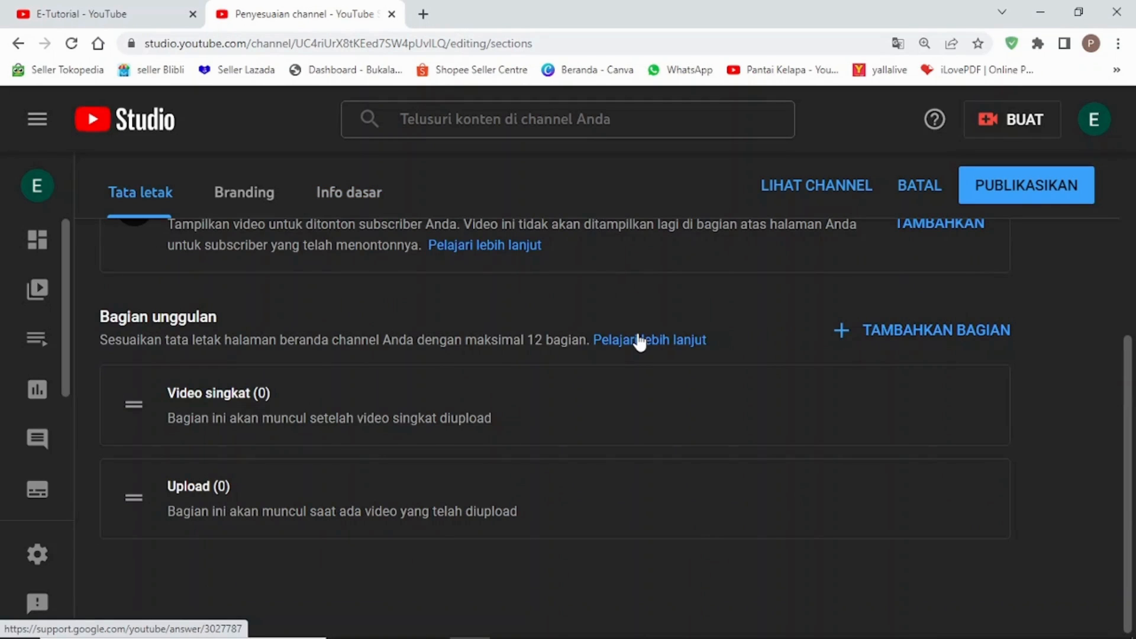
{"action": "scroll", "coordinate": [639, 342], "scroll_direction": "up", "scroll_amount": 5}
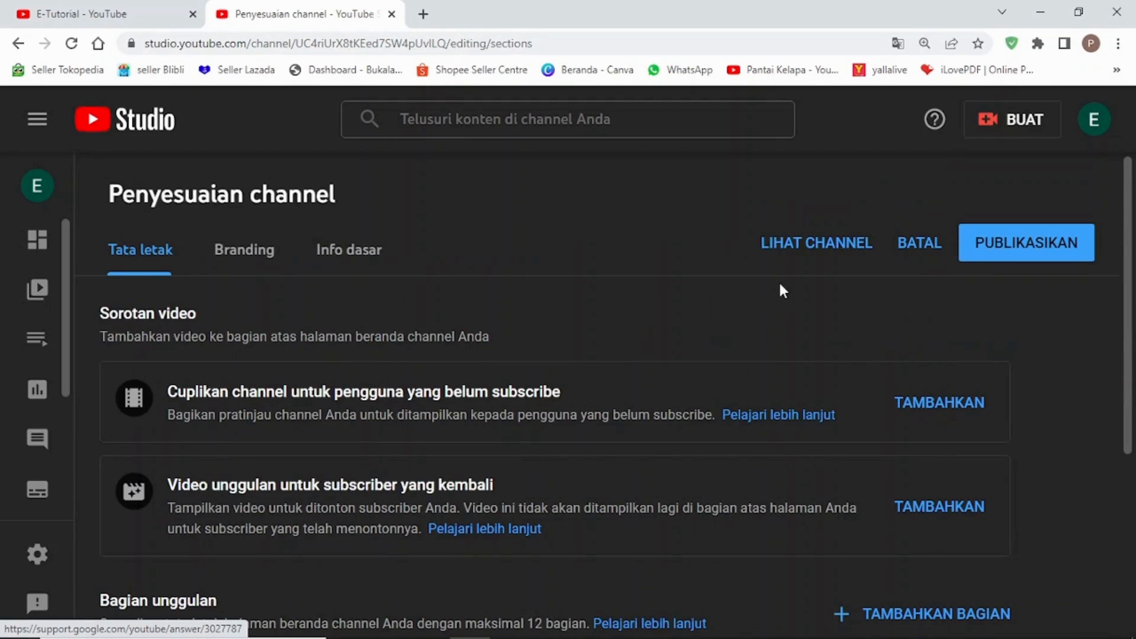
{"action": "left_click", "coordinate": [1017, 249]}
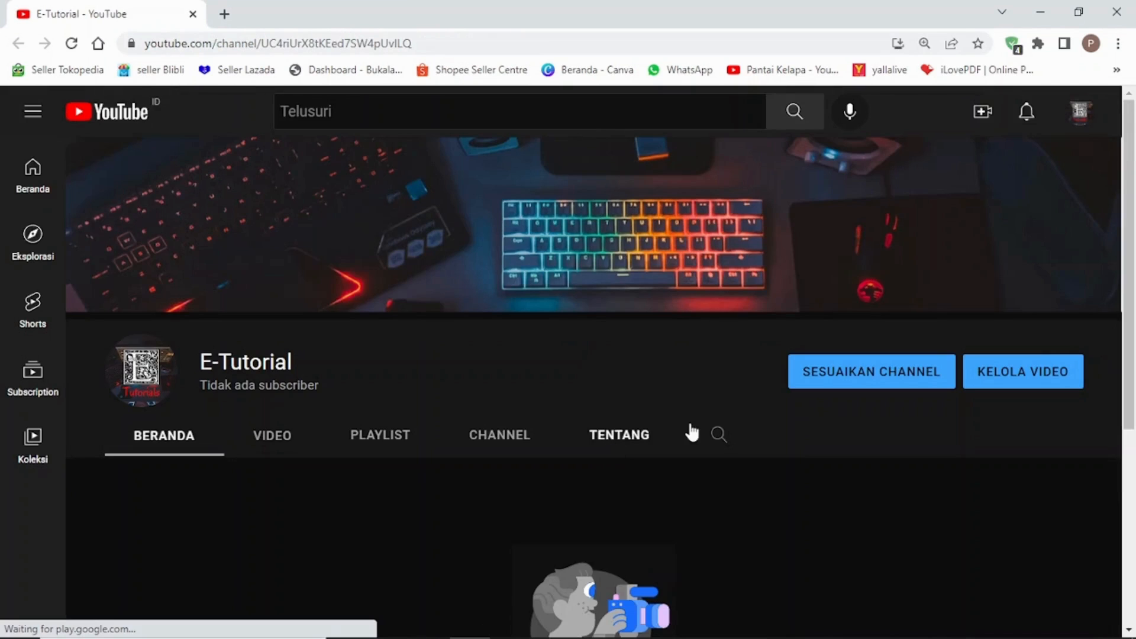